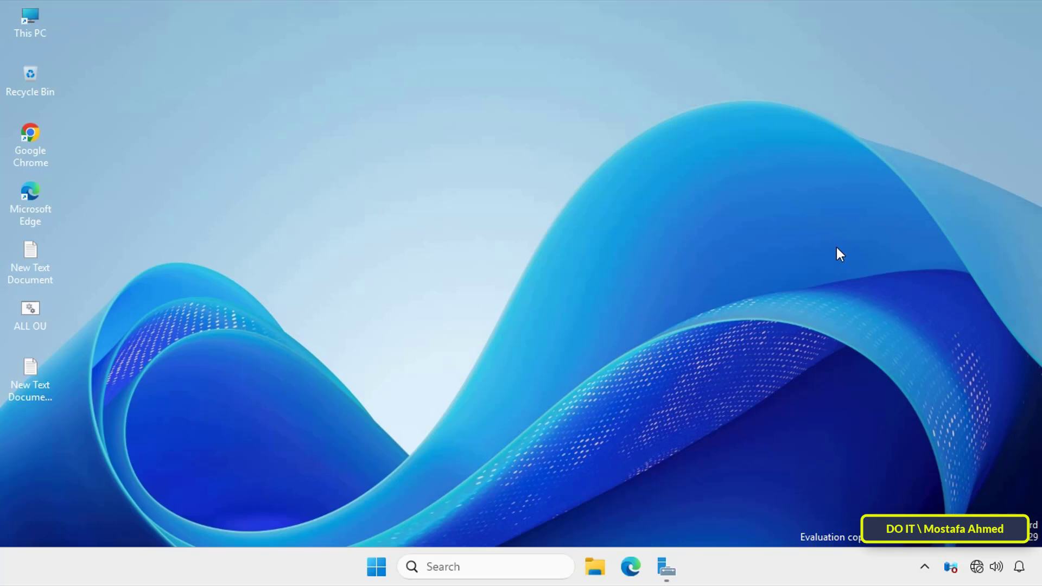
Step: Launch regedit.exe from the Run dialog to open Registry Editor
key("super+r")
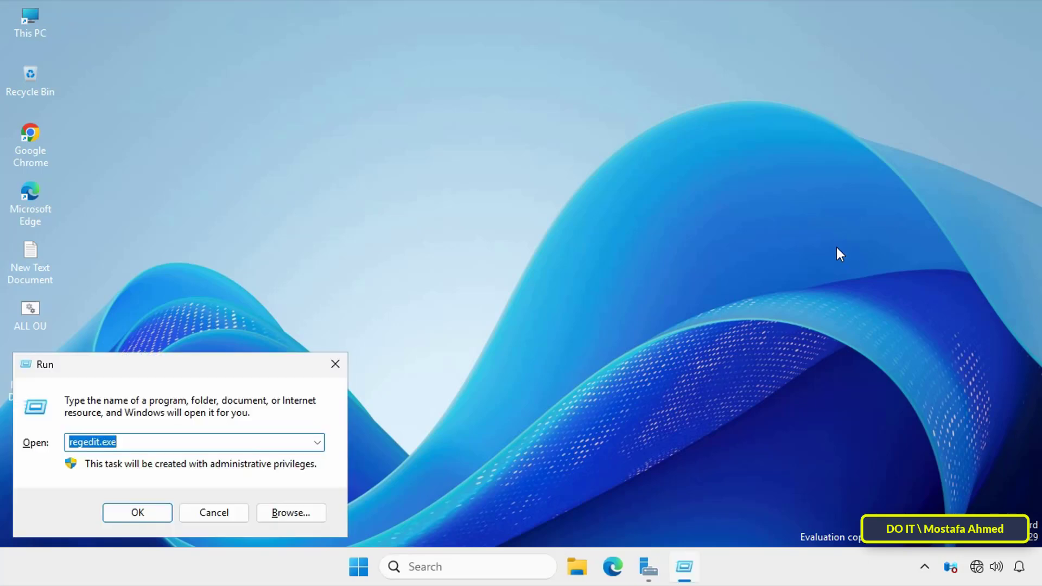
type("rege")
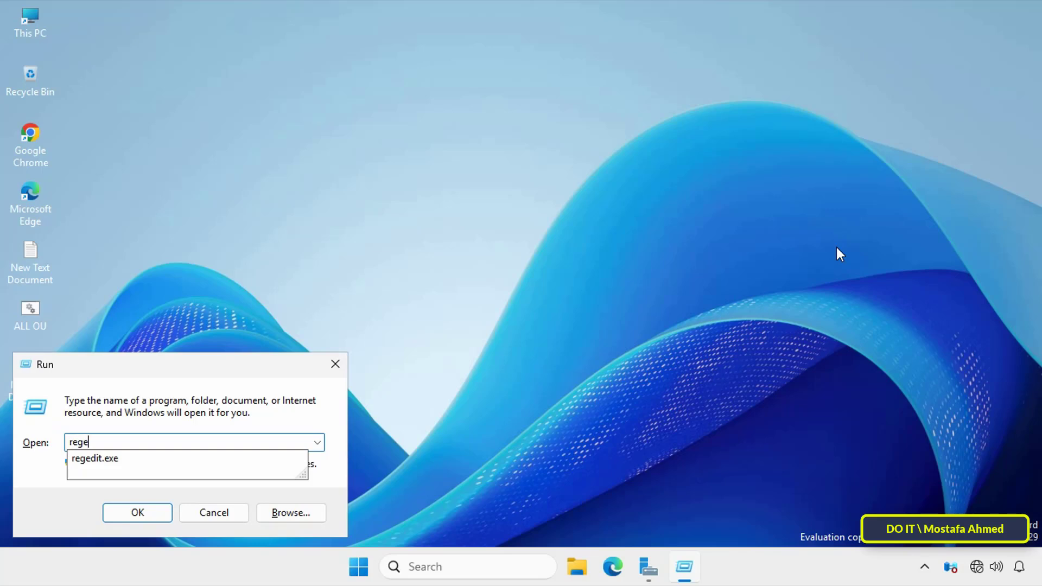
type("dit.exe")
left_click(124, 510)
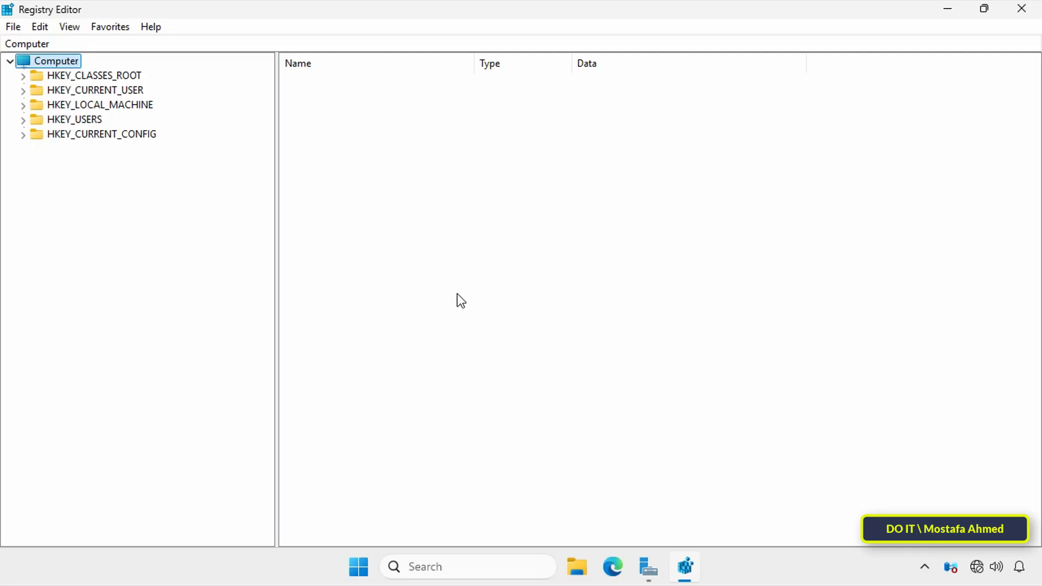
Step: Expand HKEY_LOCAL_MACHINE, then SOFTWARE, then Microsoft in the left tree
left_click(119, 104)
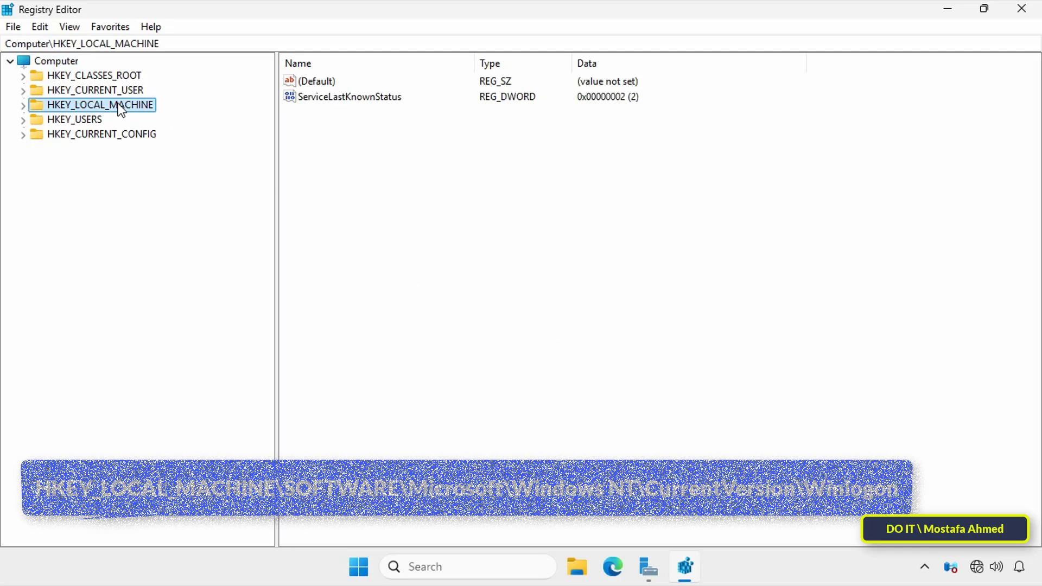
left_click(23, 106)
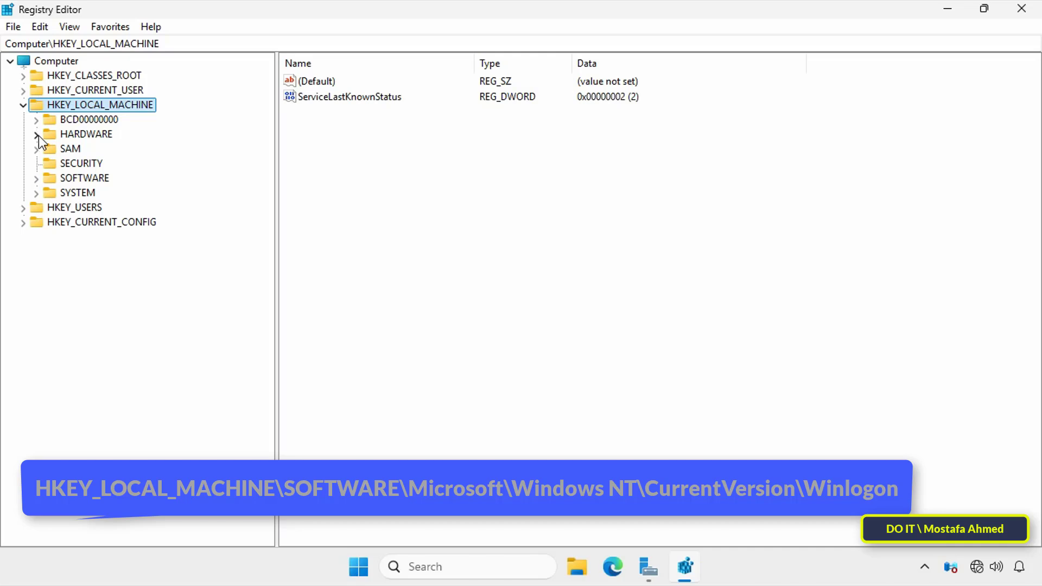
double_click(67, 179)
double_click(91, 265)
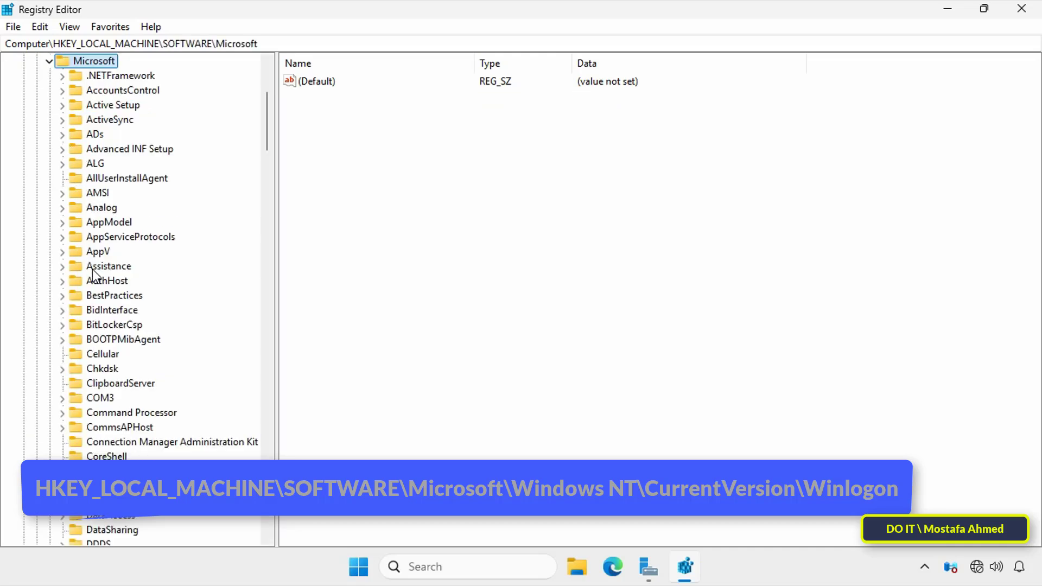
Step: Expand Windows NT > CurrentVersion and select the Winlogon key to list its values
scroll(126, 293, "down", 20)
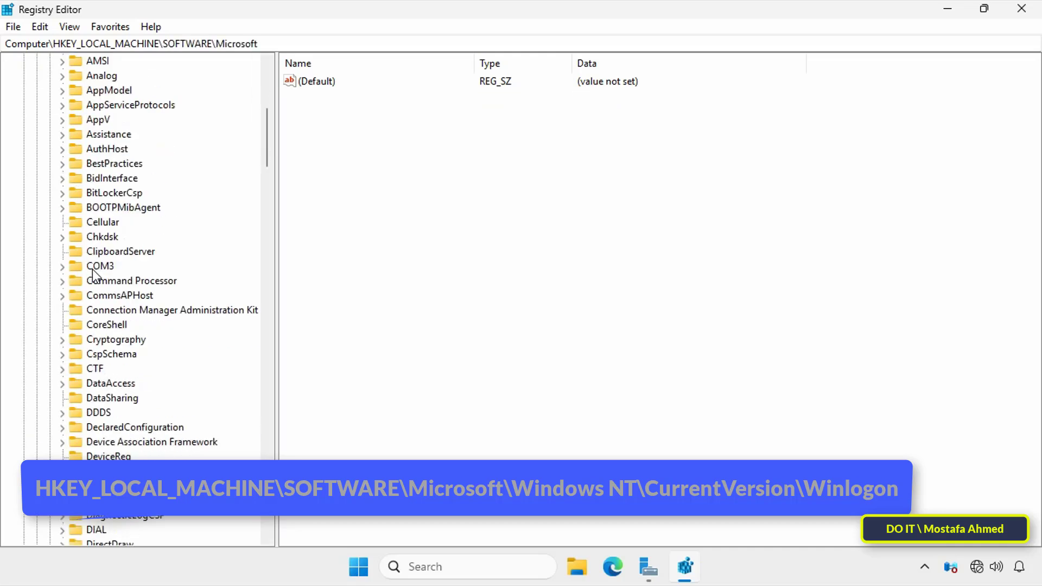
scroll(126, 293, "down", 20)
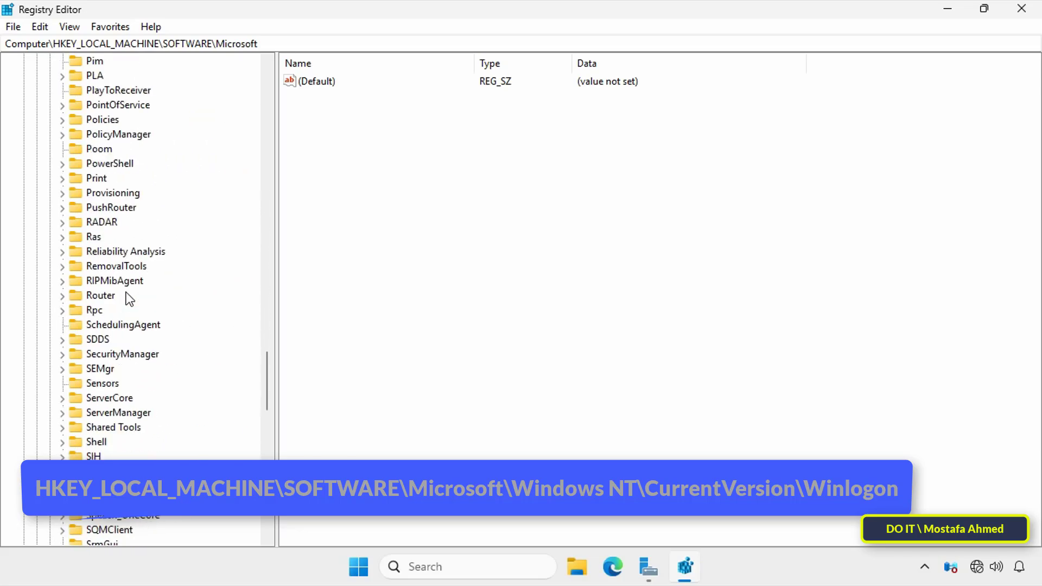
scroll(145, 361, "down", 3)
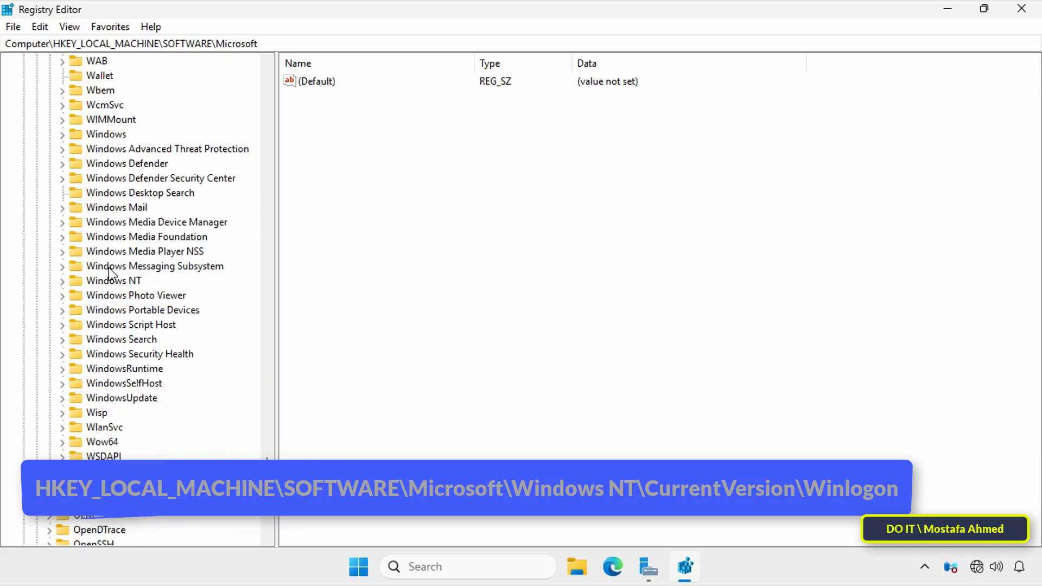
double_click(108, 279)
double_click(131, 295)
scroll(244, 291, "down", 20)
scroll(244, 291, "up", 1)
left_click(153, 283)
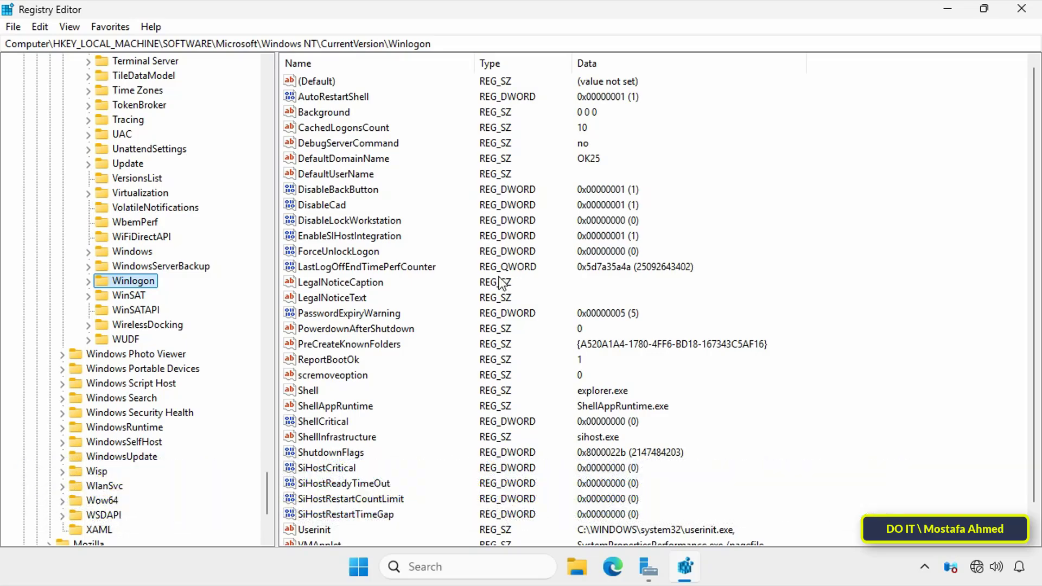
scroll(463, 280, "down", 1)
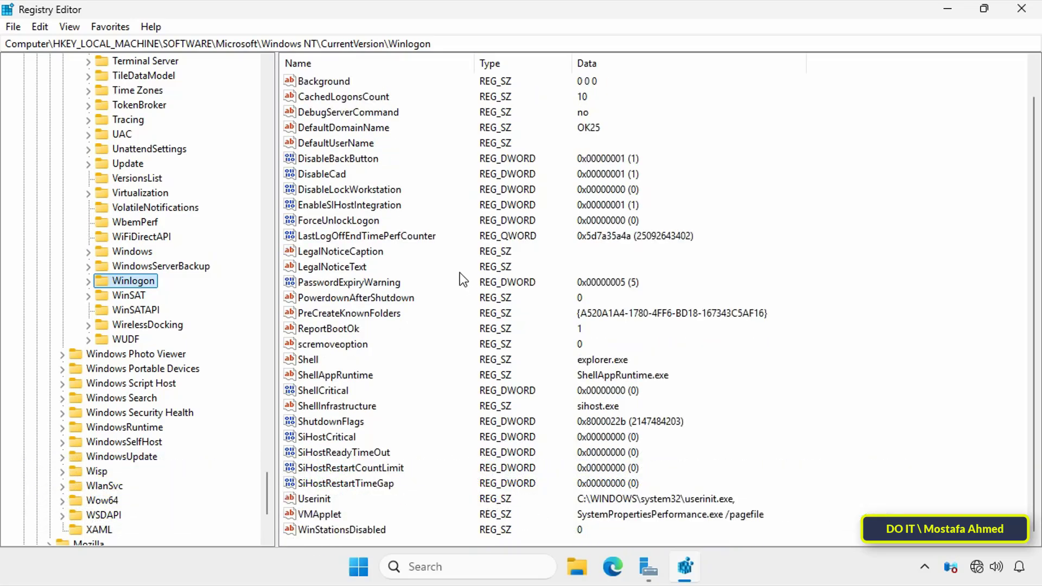
scroll(449, 282, "up", 1)
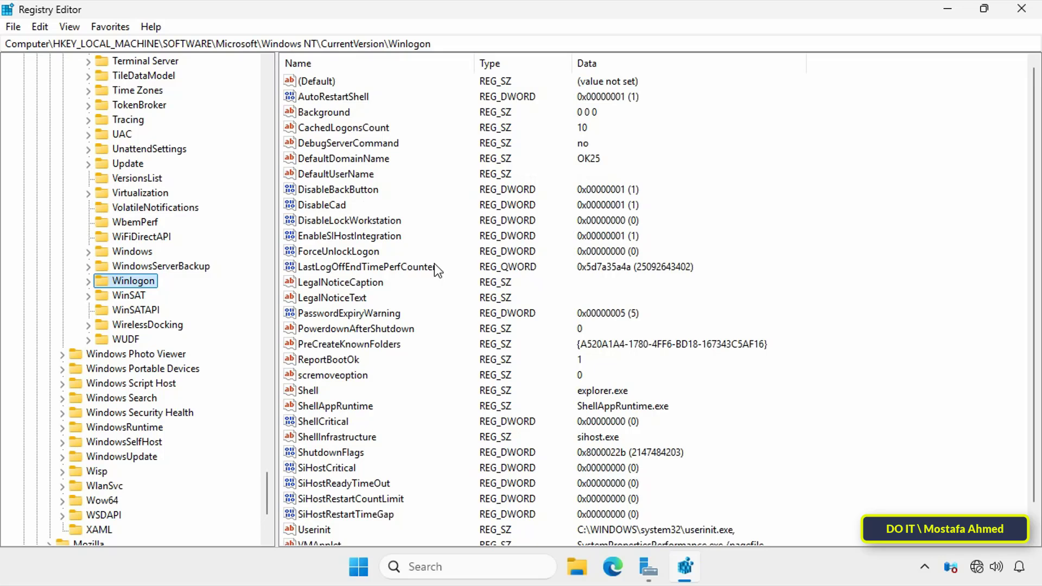
left_click(341, 100)
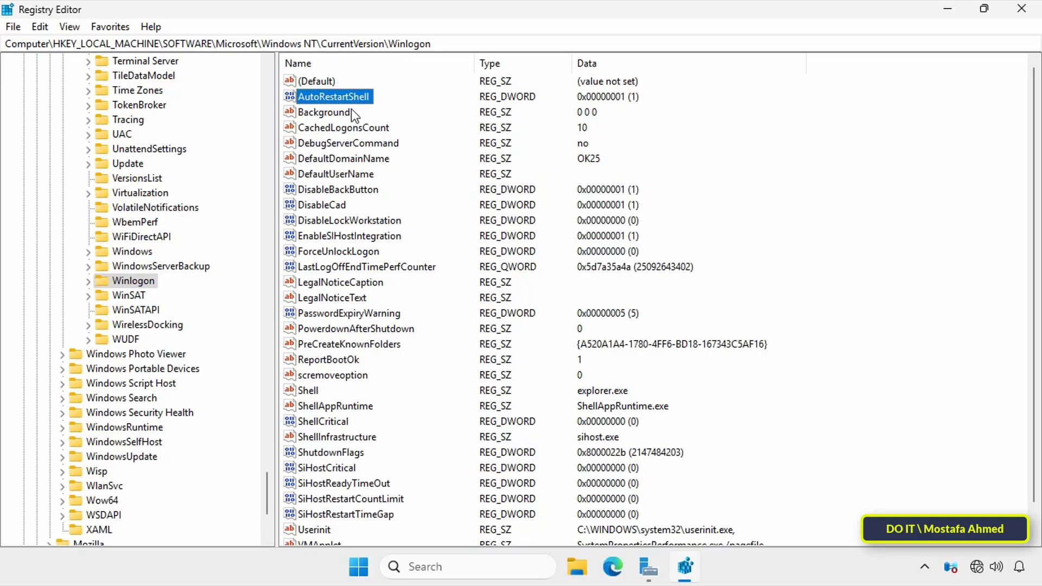
Step: Create a new string value in Winlogon named AutoAdminLogon
right_click(850, 175)
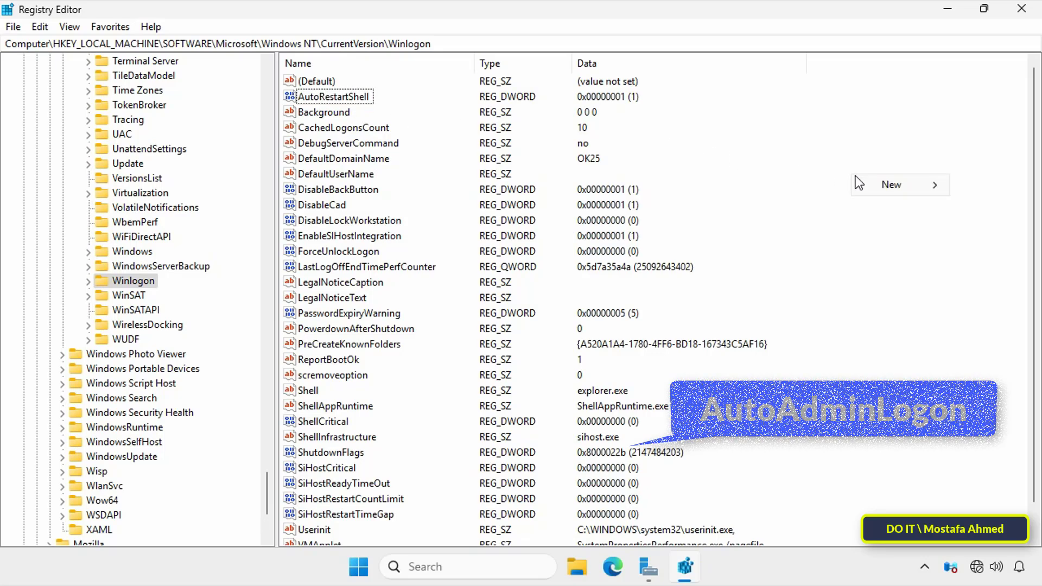
mouse_move(857, 187)
left_click(751, 213)
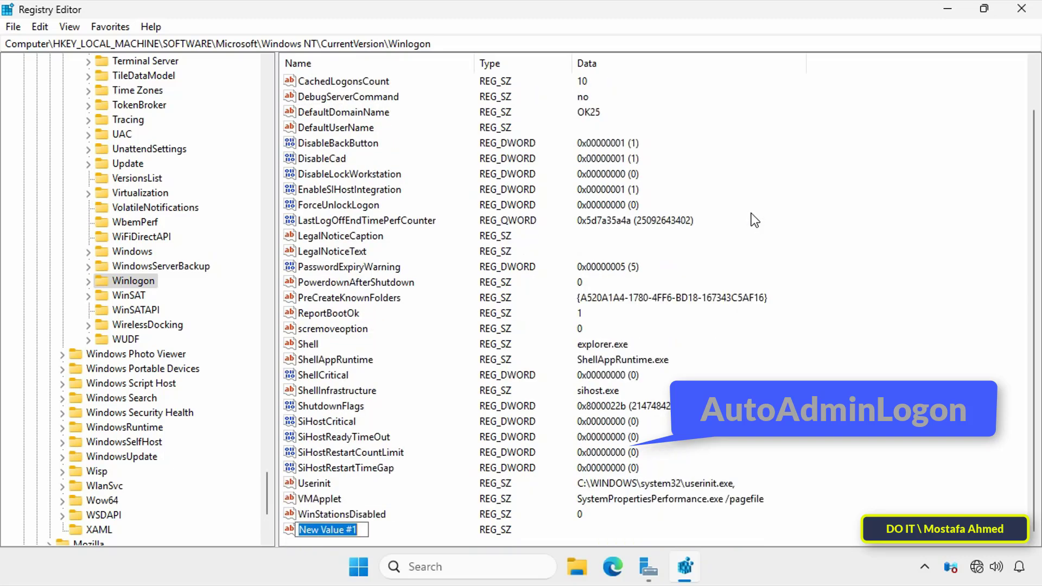
type("Auto")
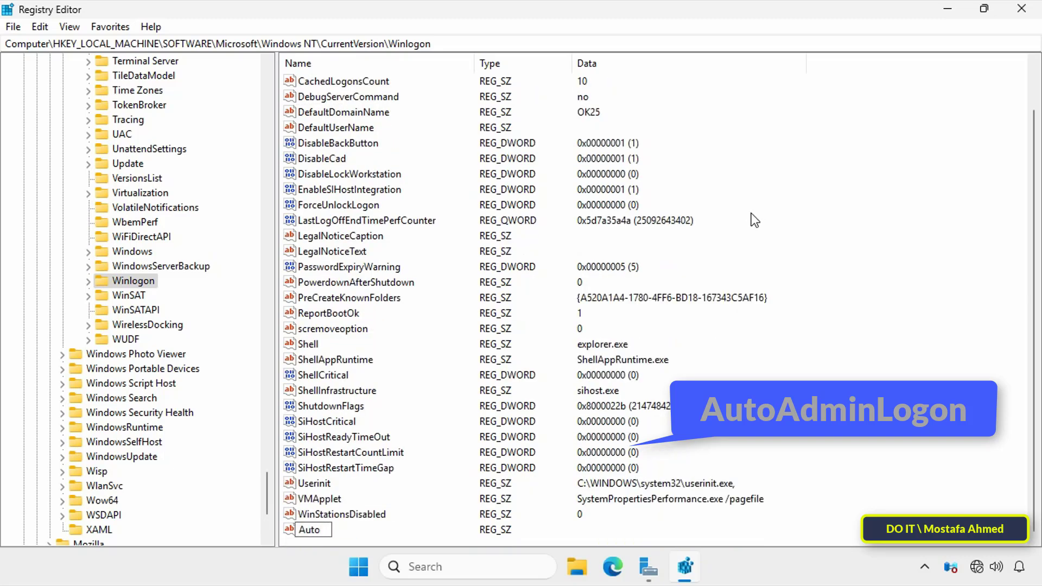
type("AdminLogon")
key("Return")
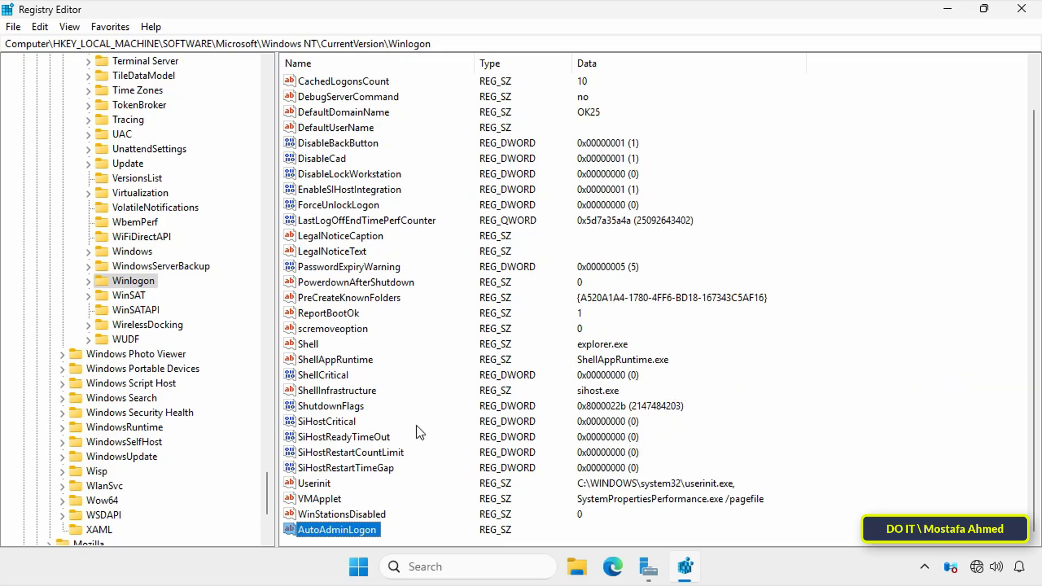
Step: Set AutoAdminLogon's value data to 1
double_click(352, 529)
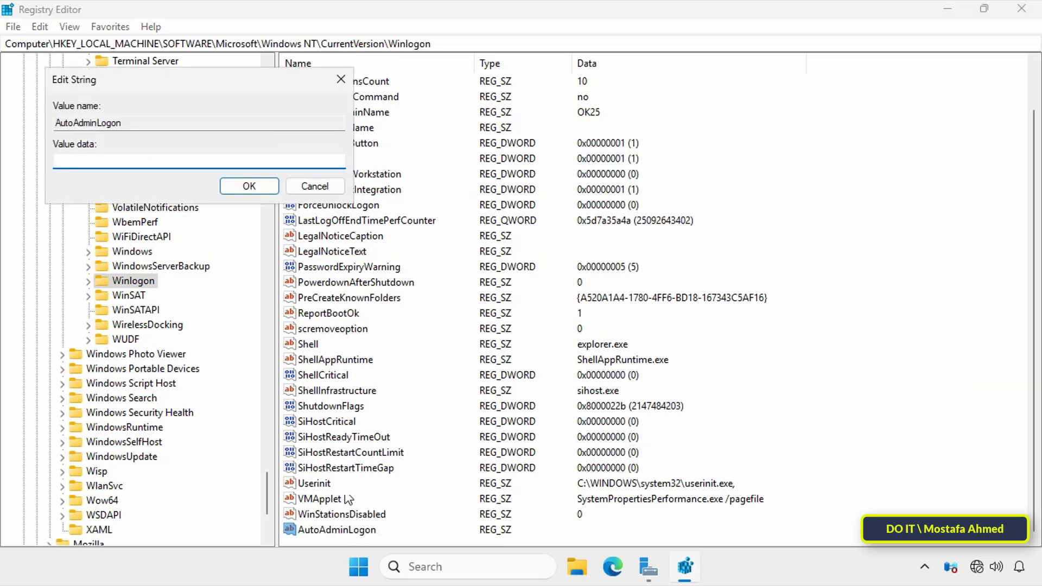
type("1")
left_click(239, 188)
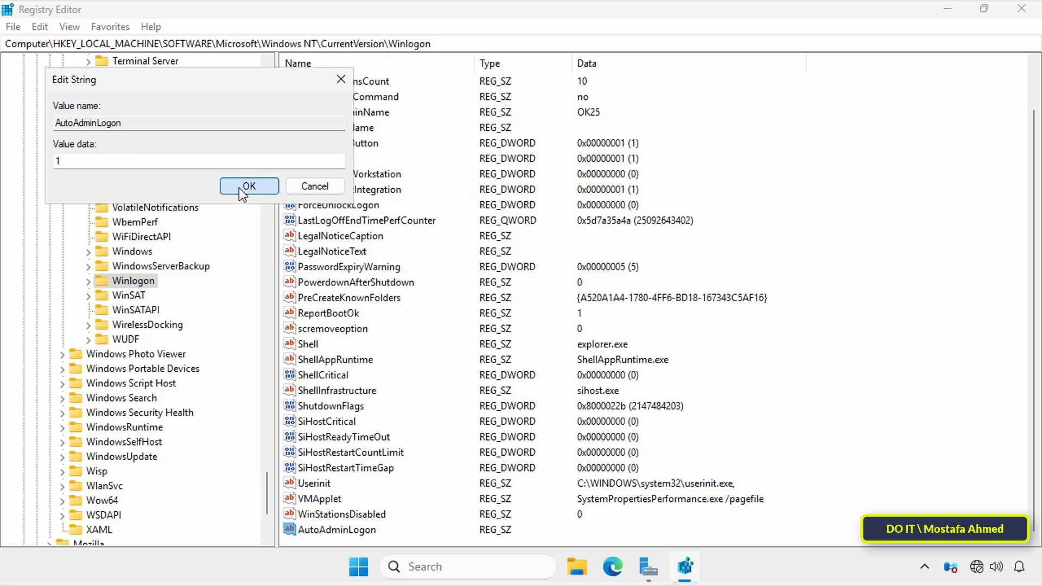
left_click(977, 308)
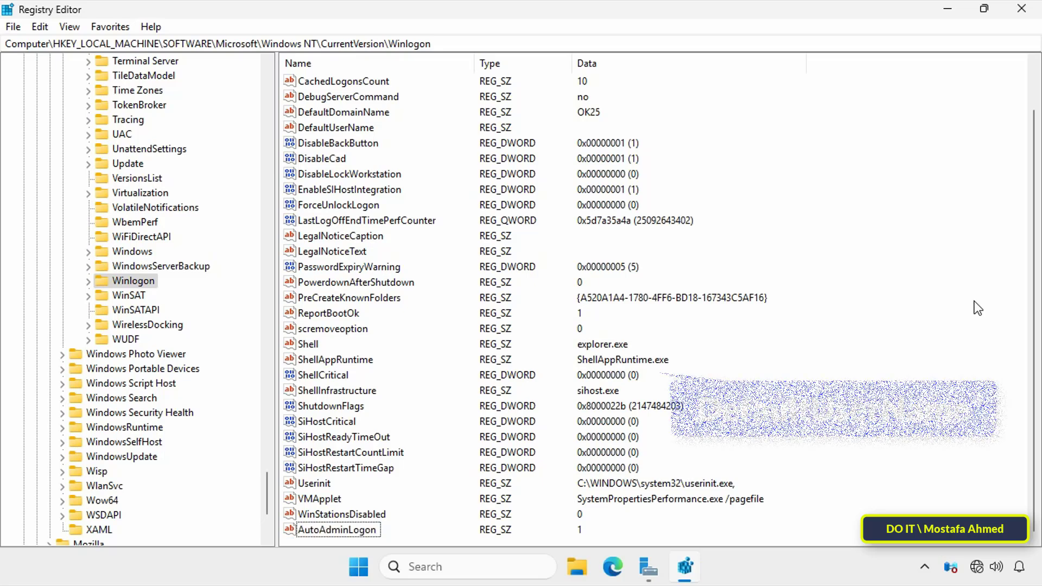
Step: Change the DefaultUserName value data to administrator
key("d")
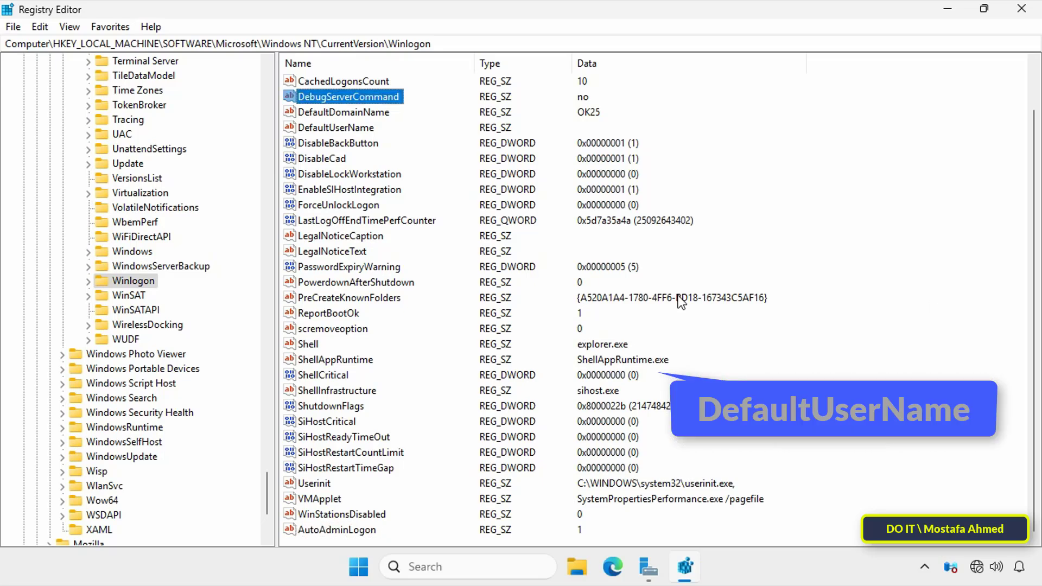
key("Down")
key("Down")
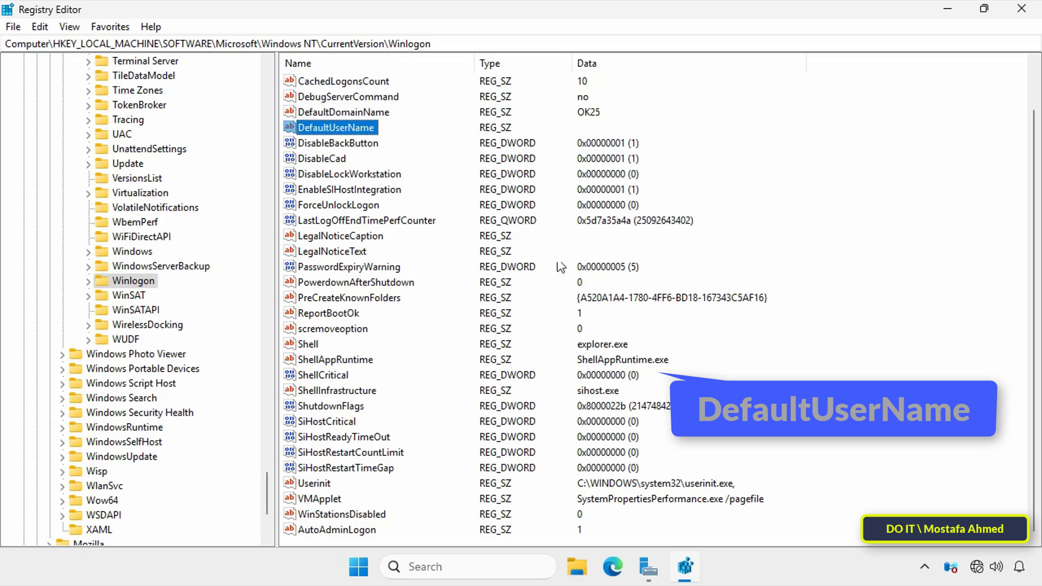
double_click(367, 132)
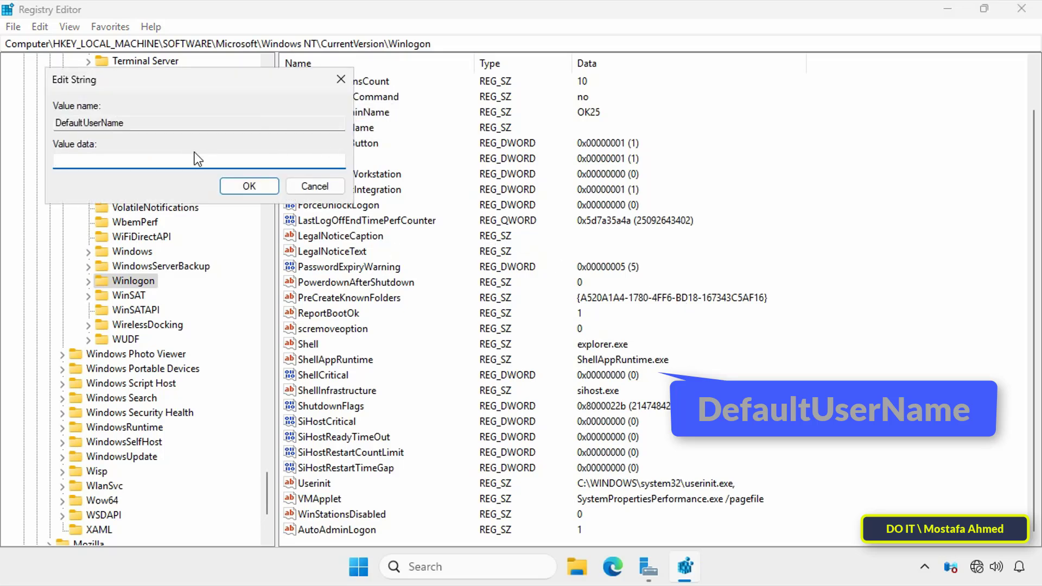
type("administrator")
left_click(233, 190)
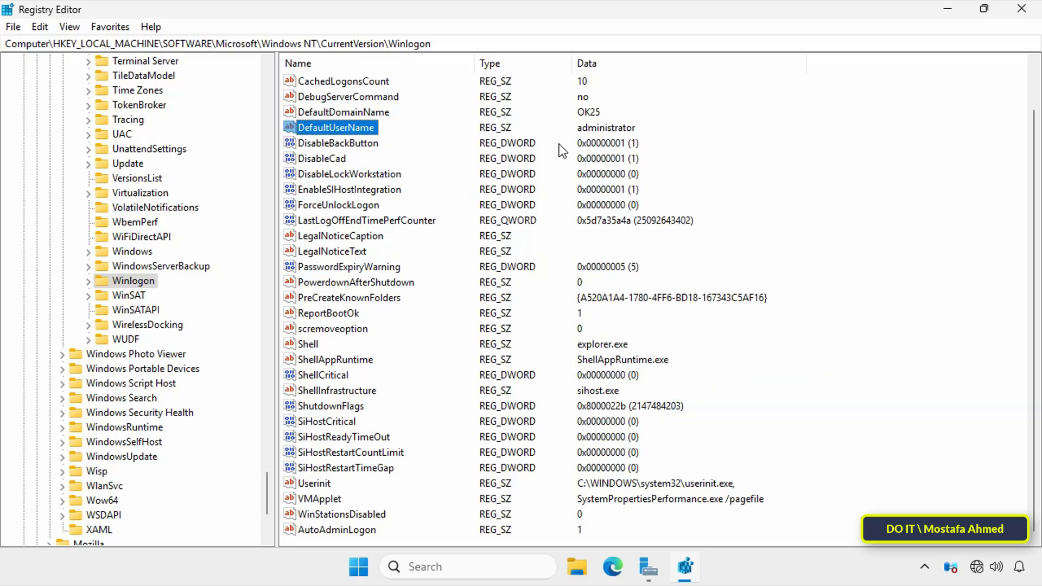
left_click(926, 227)
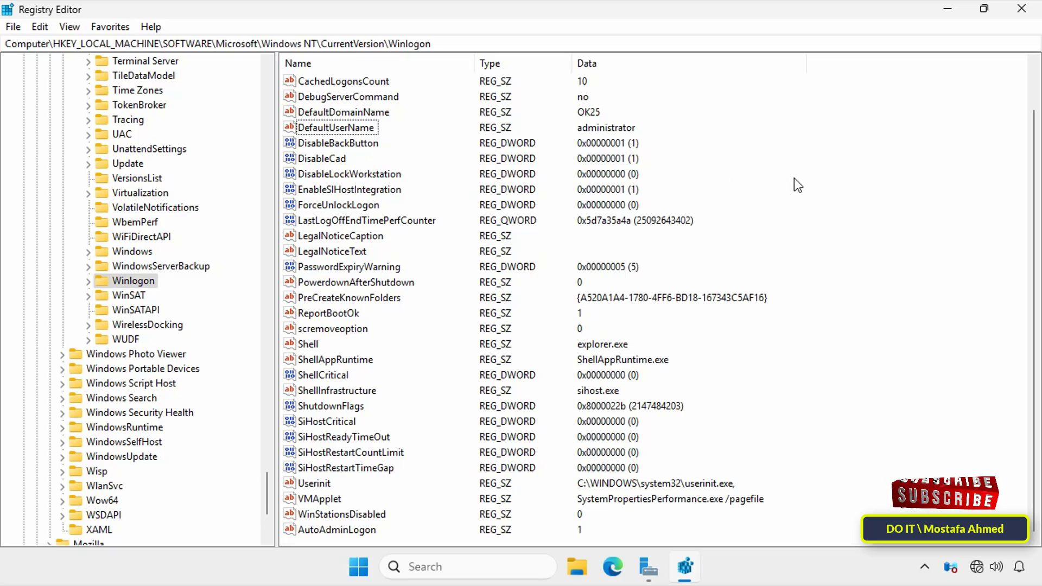
Step: Create a new string value in Winlogon named DefaultPassword
right_click(843, 171)
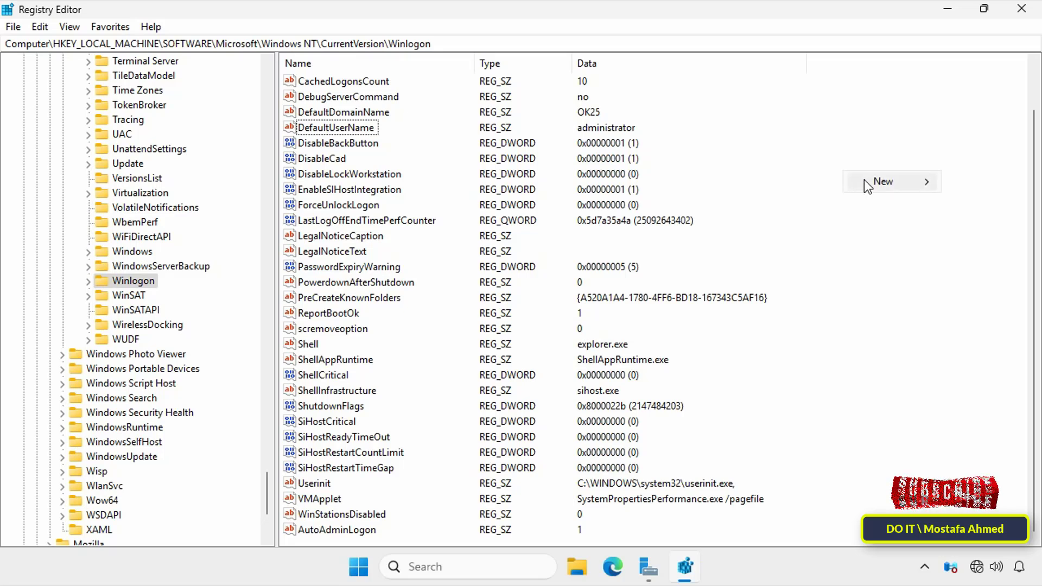
mouse_move(857, 180)
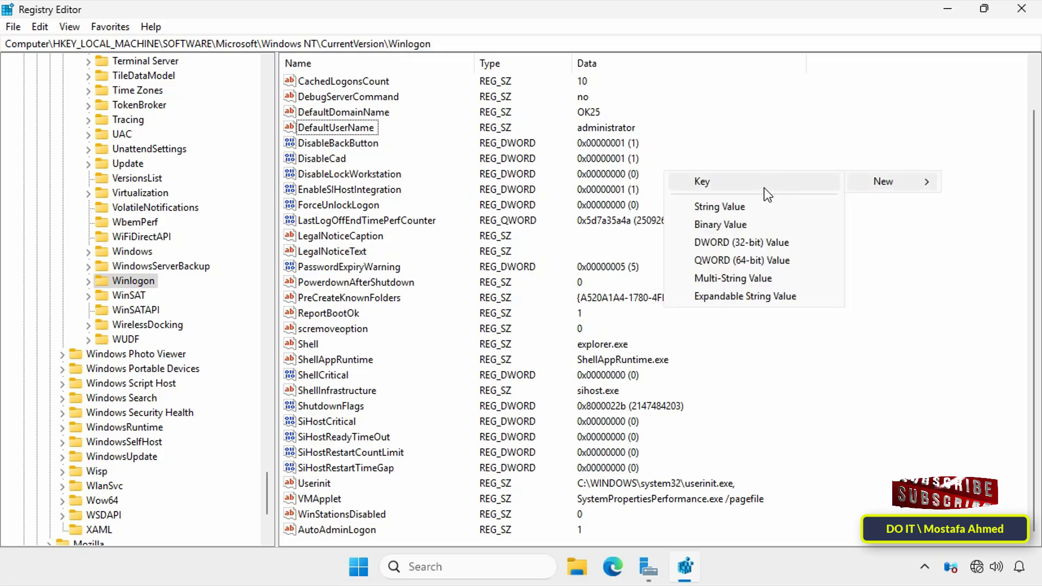
left_click(735, 208)
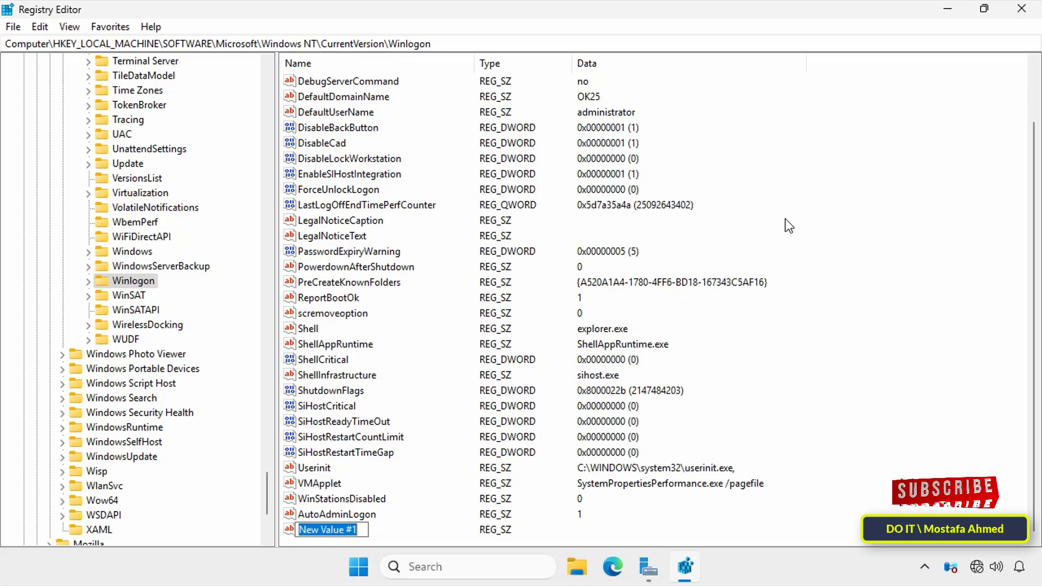
type("De")
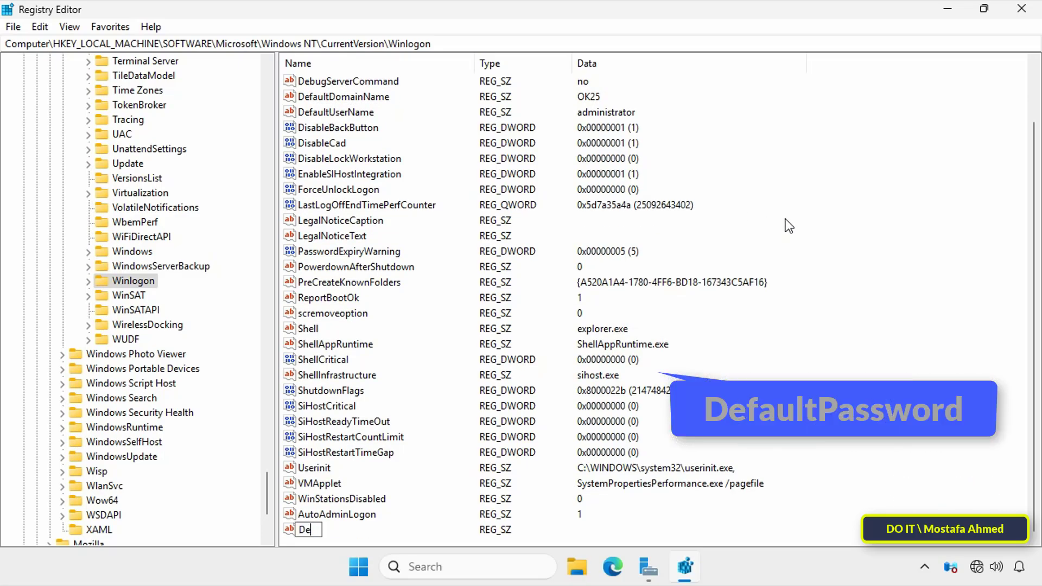
type("faultPassword")
key("Return")
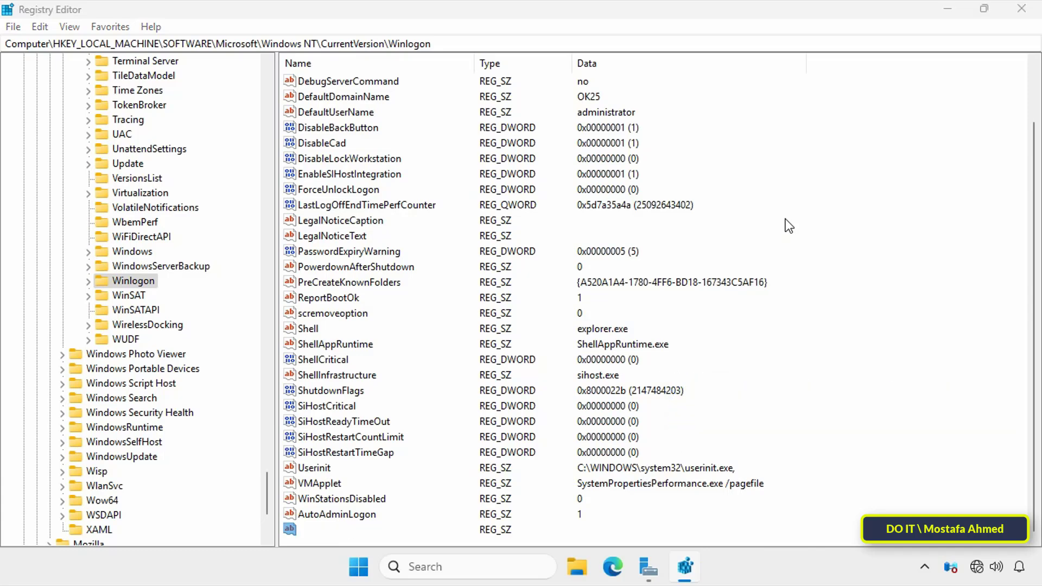
Step: Enter the administrator account password as DefaultPassword's value data
key("Return")
key("BackSpace")
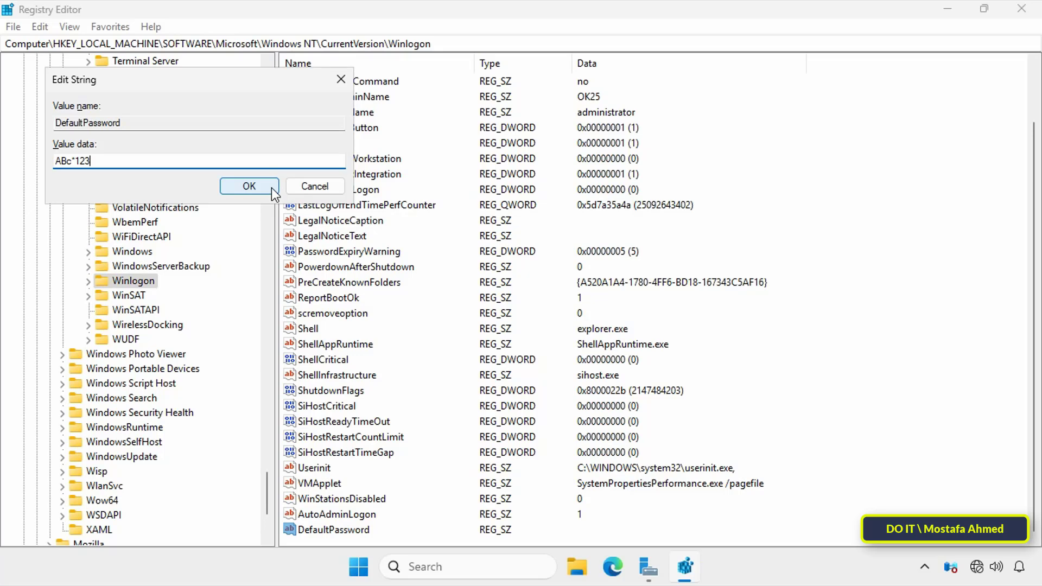
left_click(249, 186)
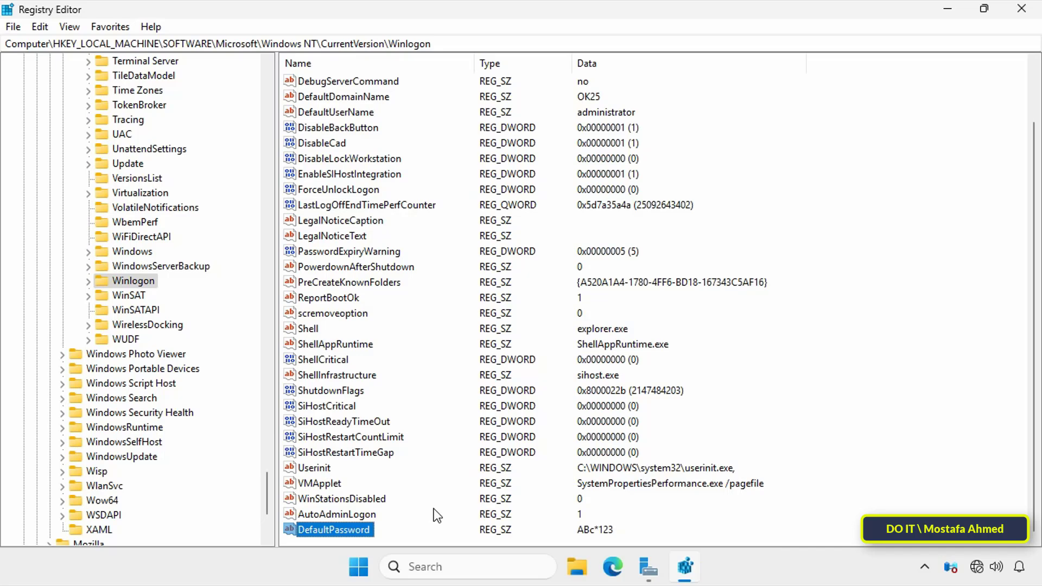
scroll(363, 418, "up", 2)
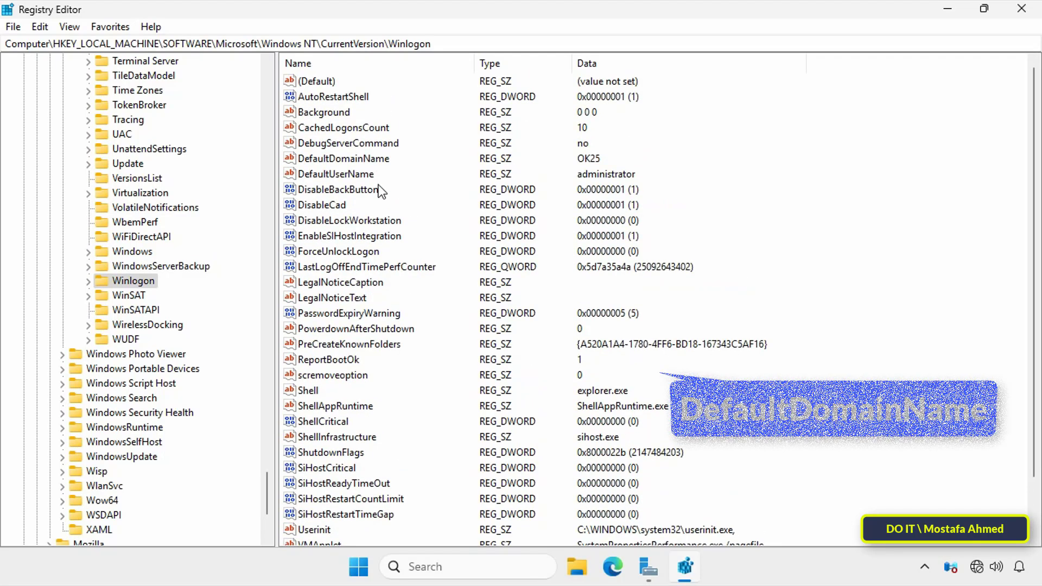
left_click(377, 160)
double_click(356, 162)
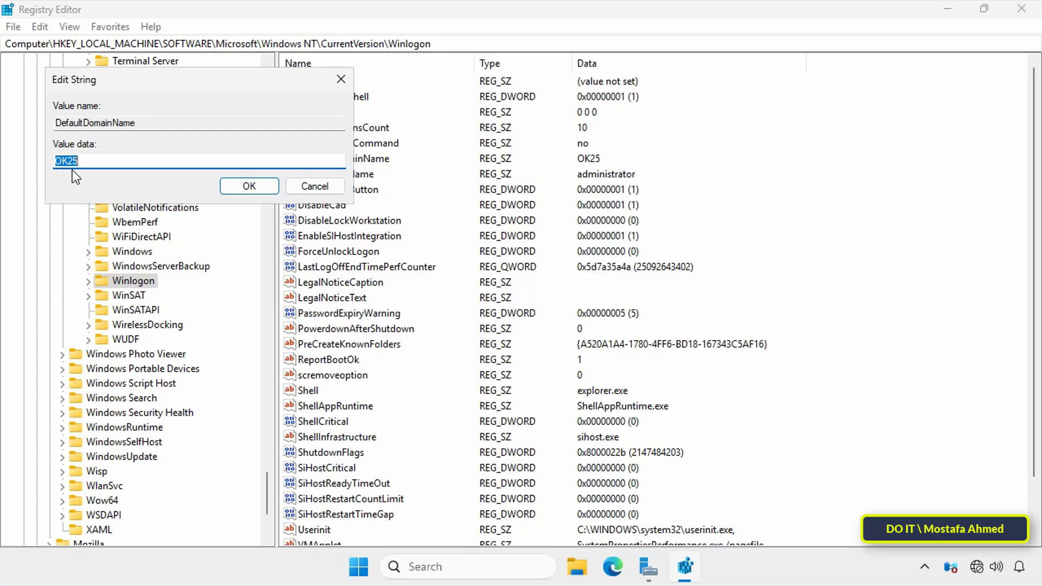
left_click(244, 187)
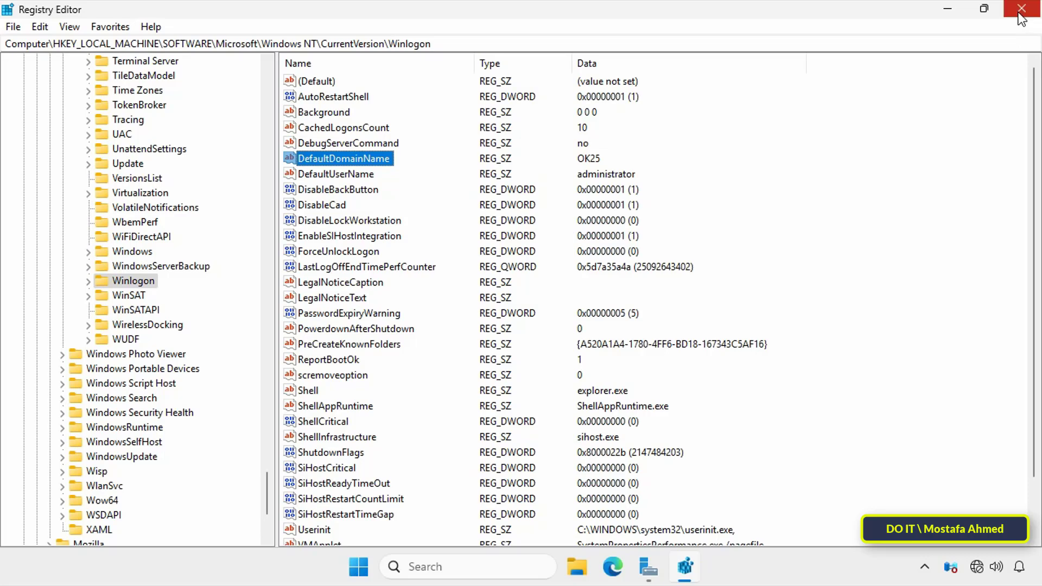
Step: Close Registry Editor and restart the server via Start > Power > Restart, keeping Other (Unplanned)
left_click(1020, 10)
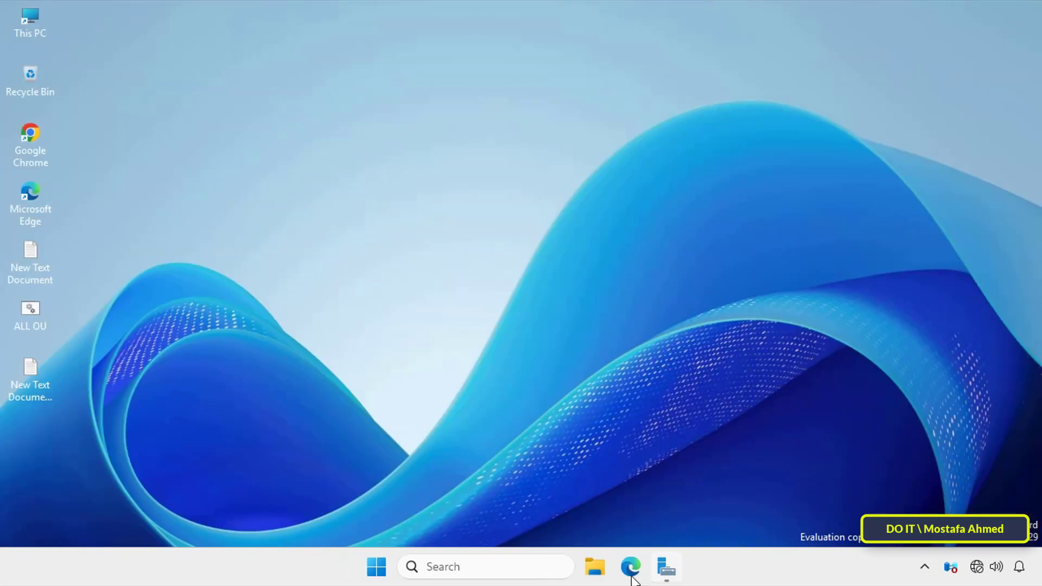
left_click(383, 574)
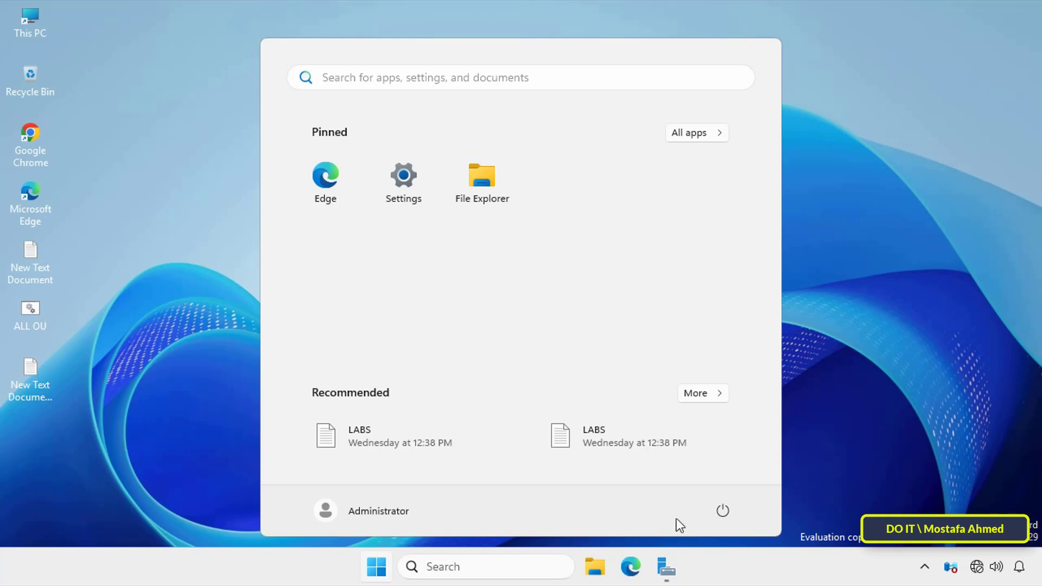
left_click(723, 511)
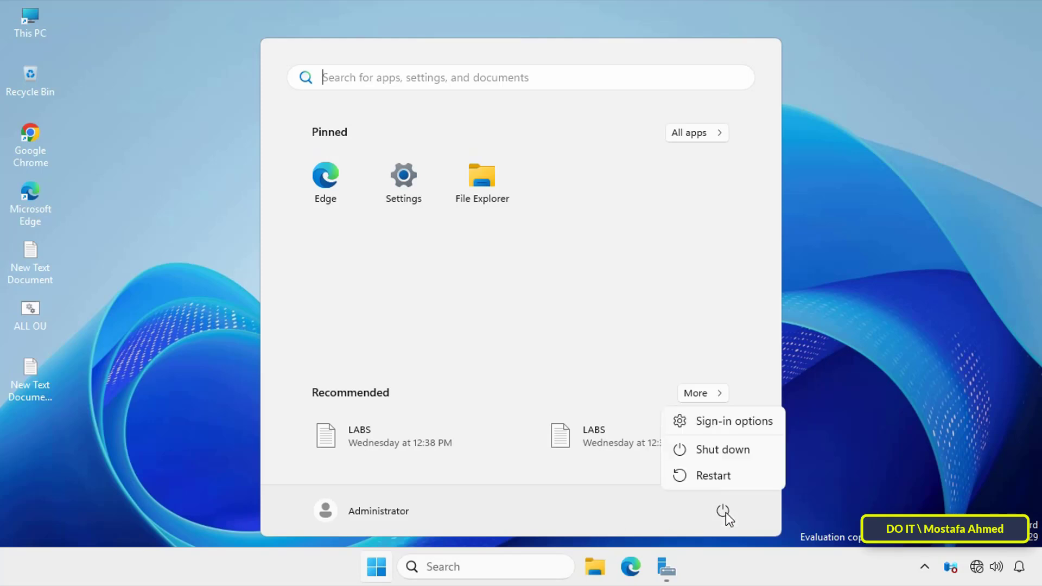
left_click(717, 476)
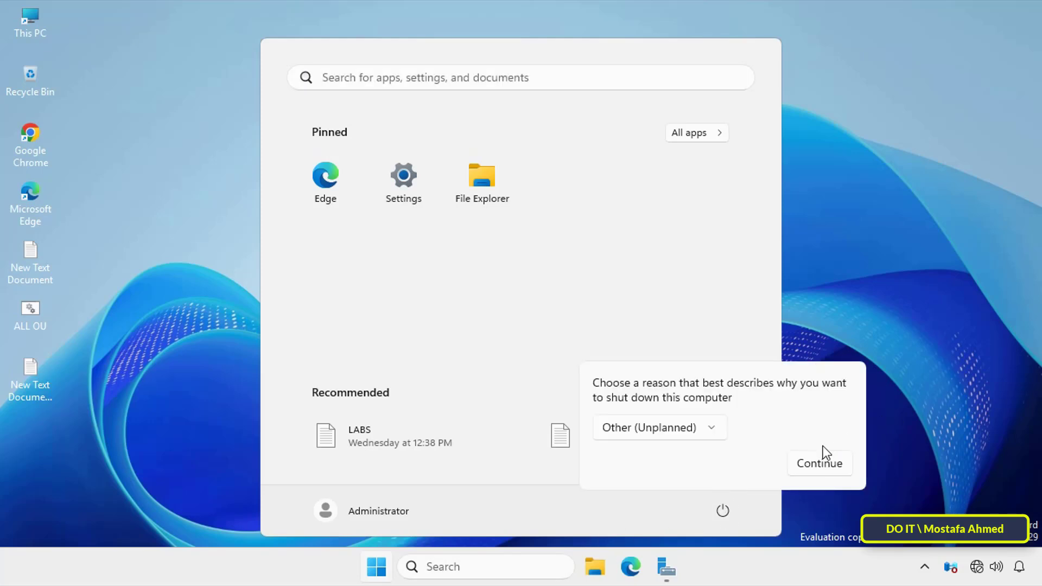
left_click(821, 464)
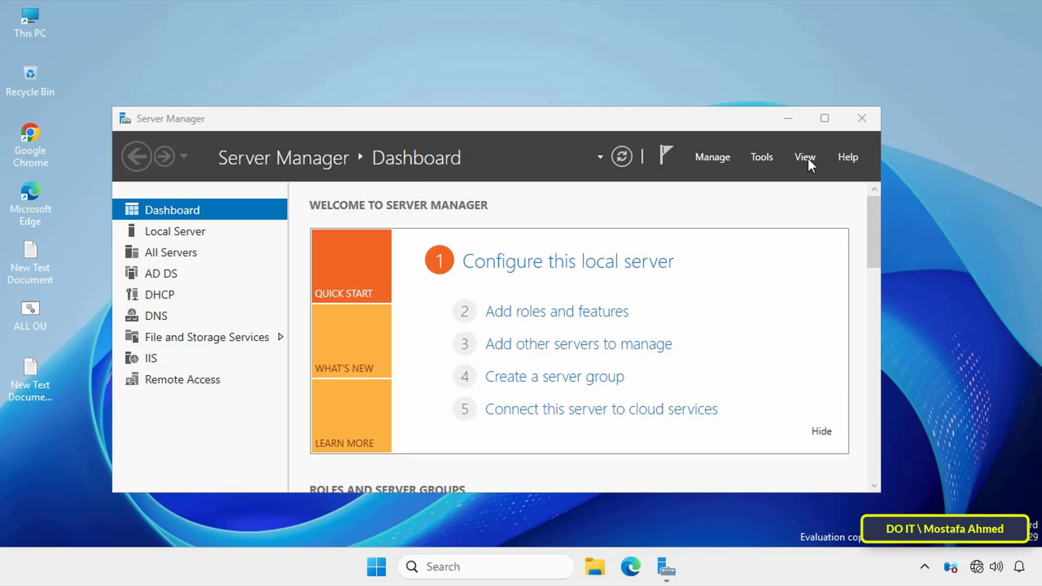
Step: Minimize the Server Manager dashboard to show the desktop
left_click(789, 117)
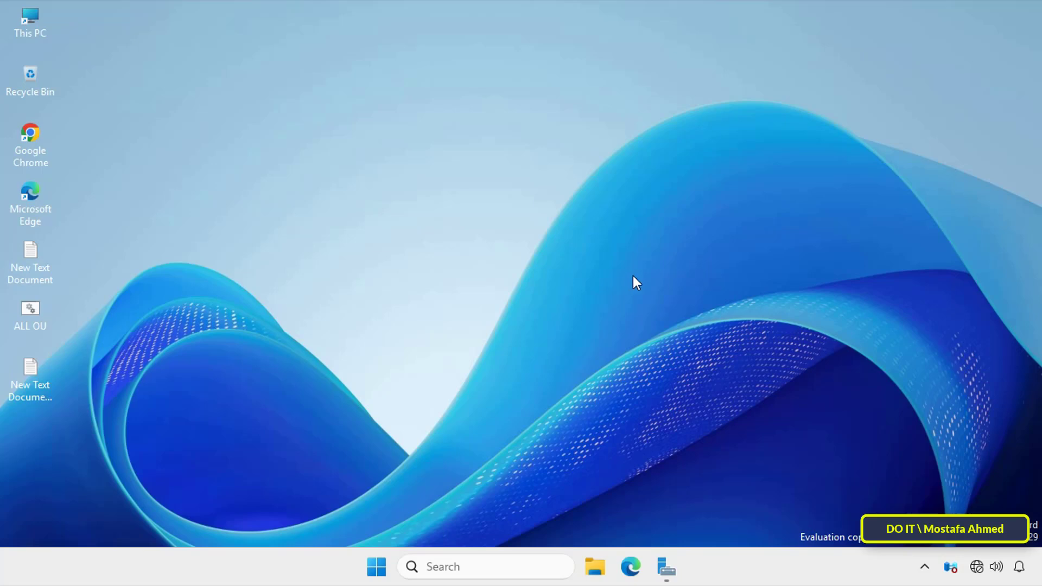